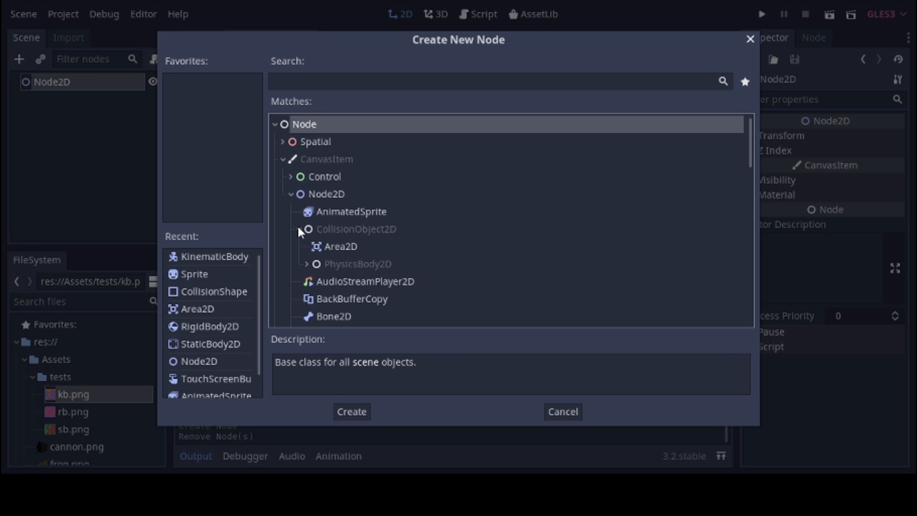
# Create a StaticBody2D node as a child of the root Node2D.
pyautogui.click(307, 264)
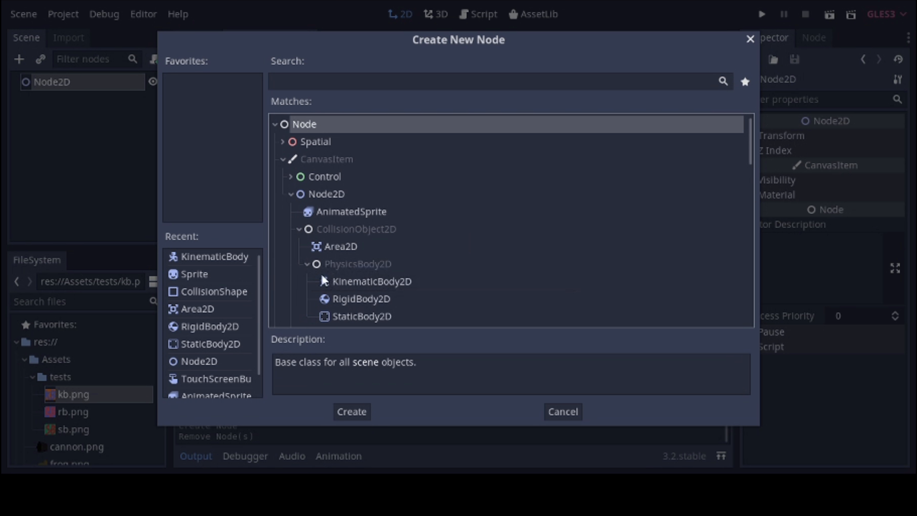
pyautogui.click(353, 318)
pyautogui.click(350, 411)
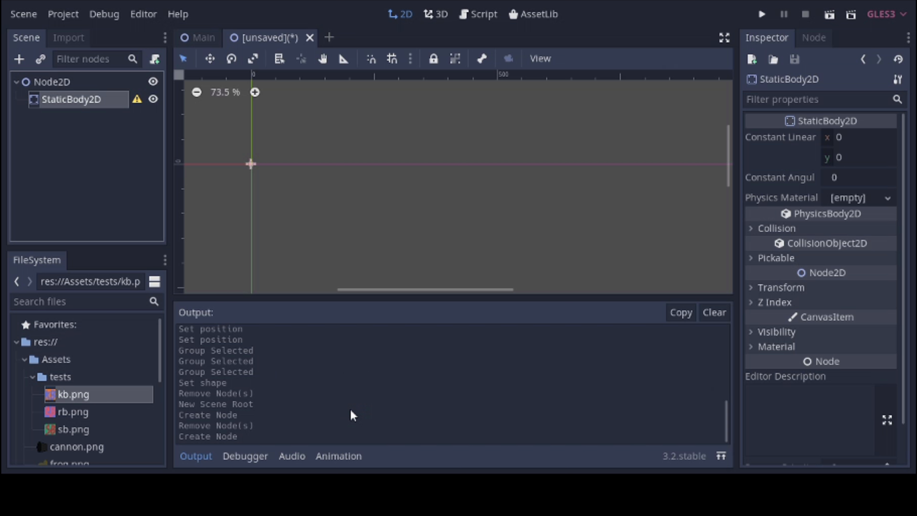
pyautogui.click(94, 119)
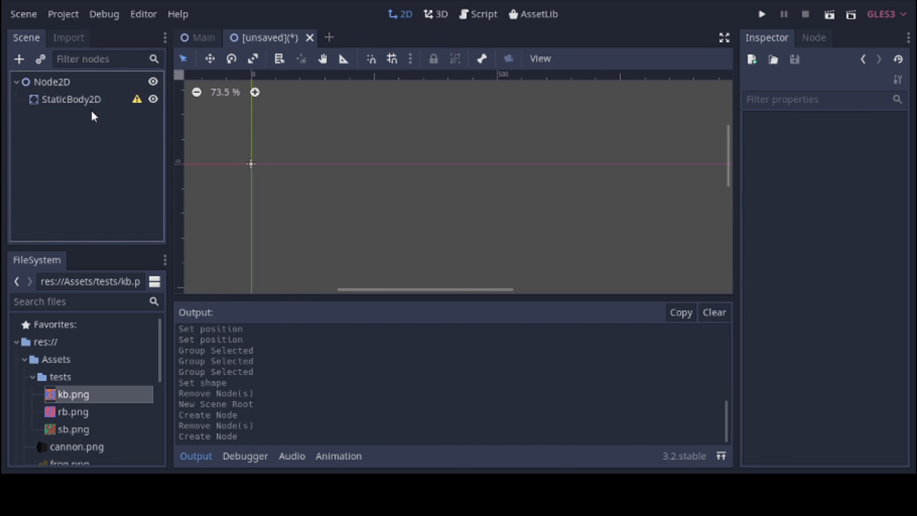
# Add a RigidBody2D node as another child of the root Node2D.
pyautogui.click(69, 86)
pyautogui.rightClick(57, 83)
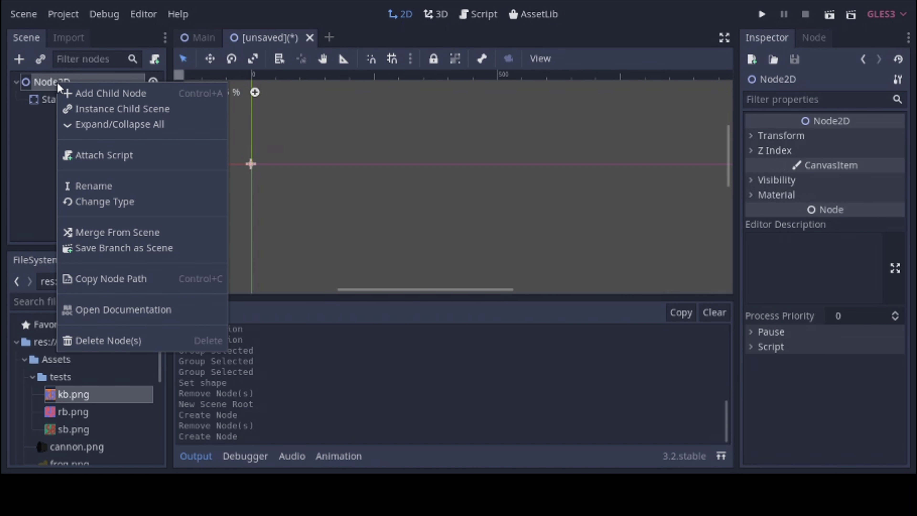
pyautogui.click(77, 94)
pyautogui.click(291, 193)
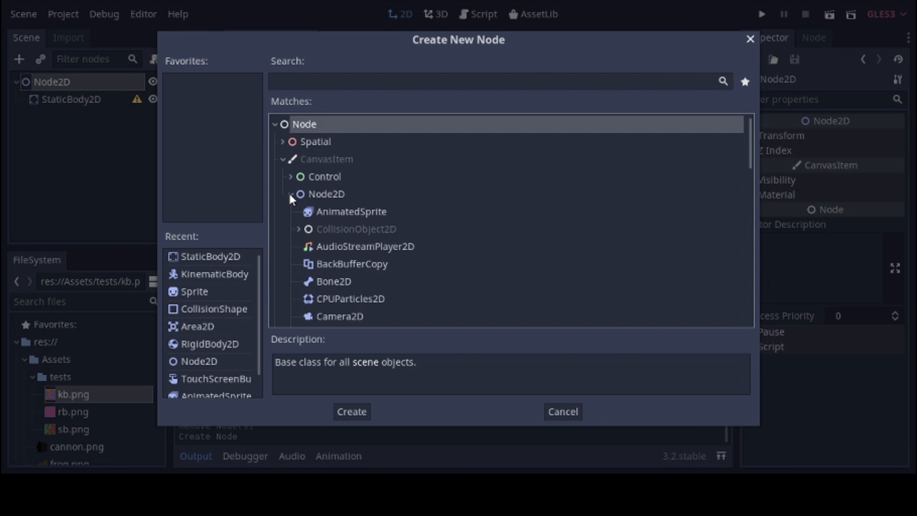
pyautogui.click(299, 229)
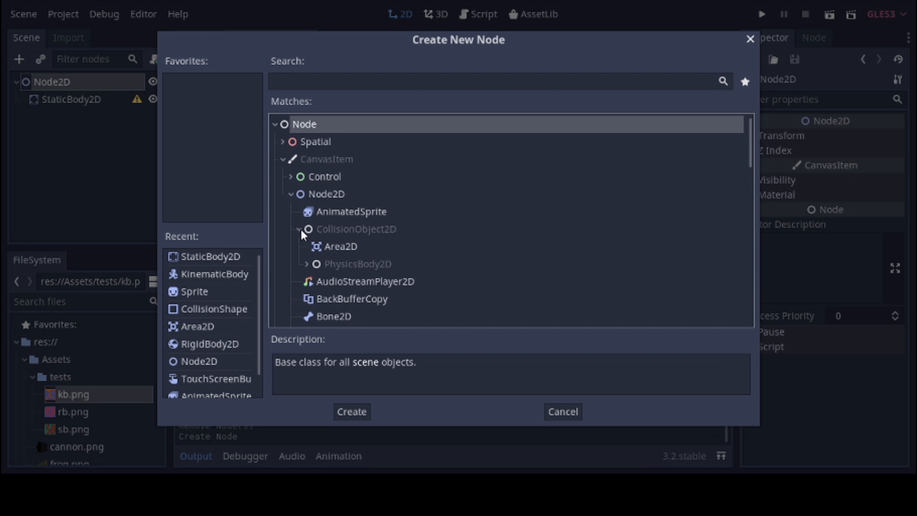
pyautogui.click(306, 265)
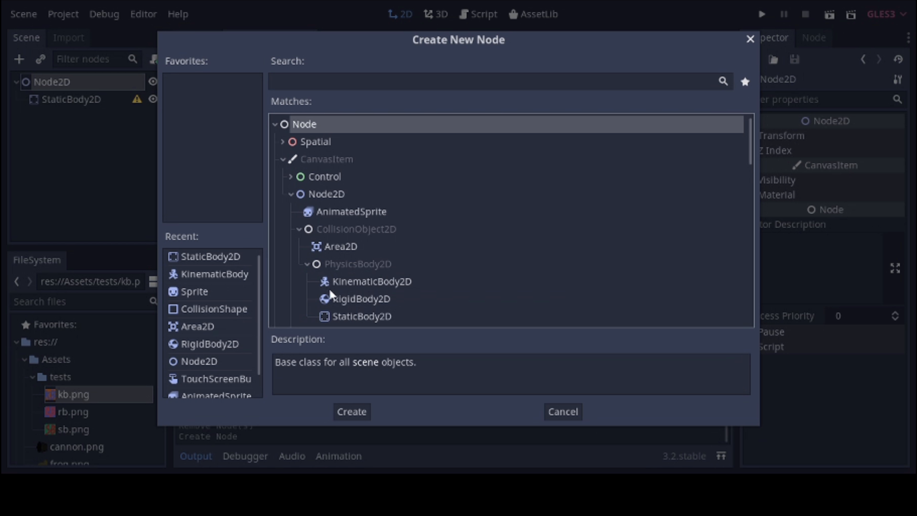
pyautogui.click(335, 300)
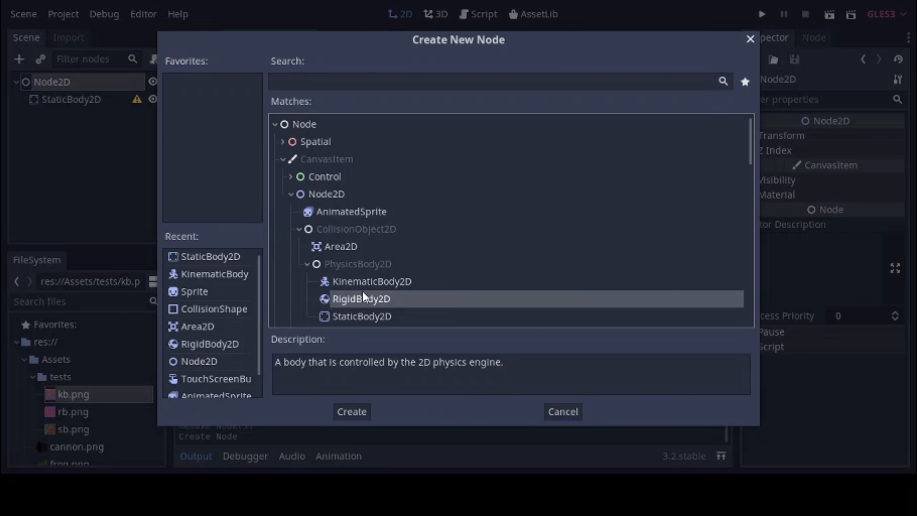
pyautogui.click(360, 412)
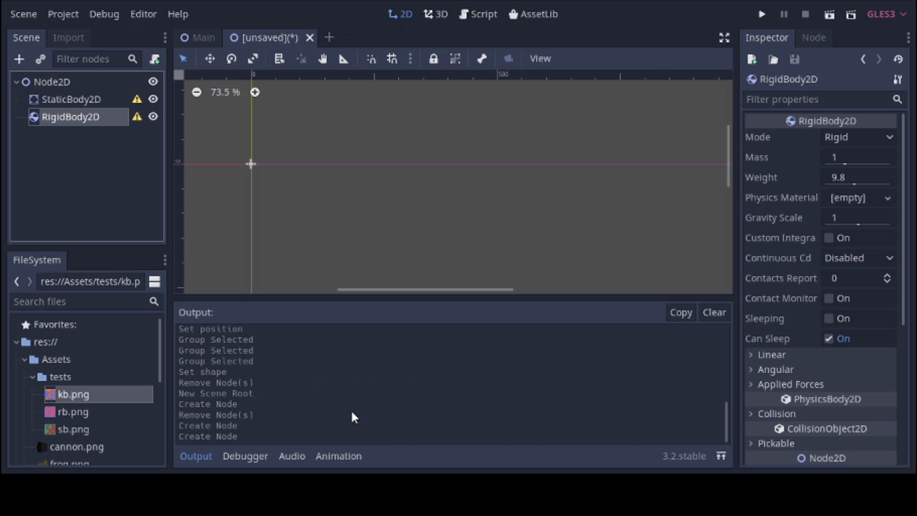
# Add a KinematicBody2D node as a further child of the root Node2D.
pyautogui.rightClick(36, 82)
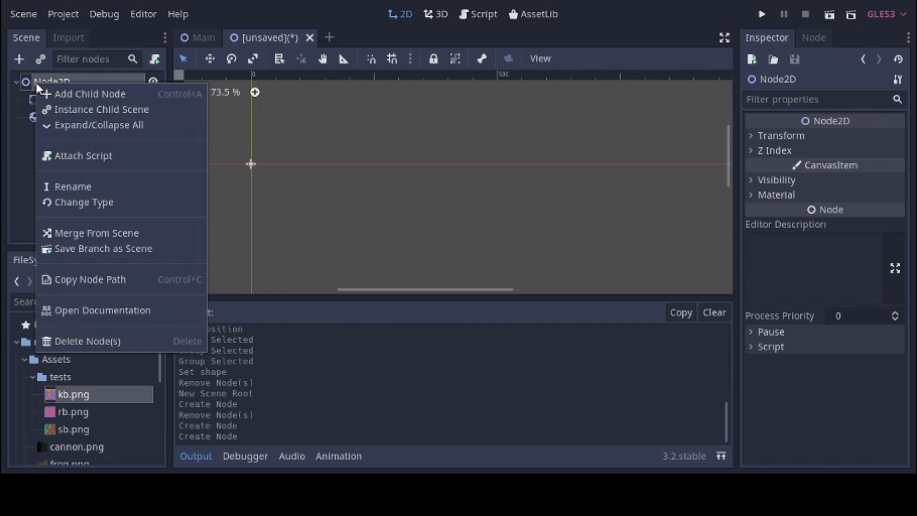
pyautogui.click(52, 95)
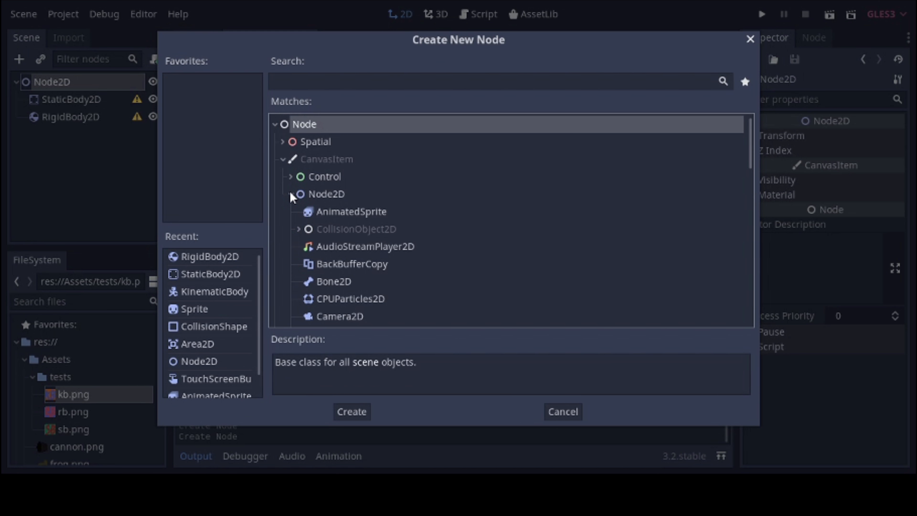
pyautogui.scroll(-1, 296, 202)
pyautogui.click(299, 203)
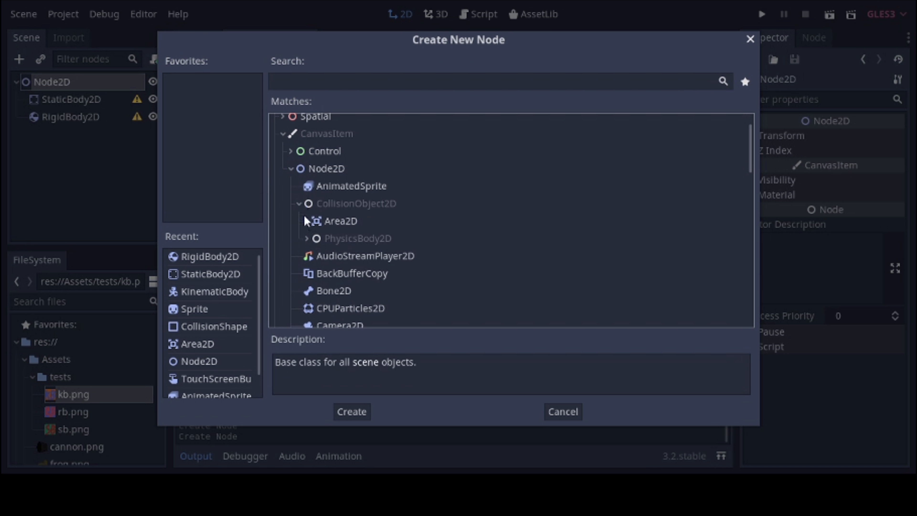
pyautogui.click(307, 239)
pyautogui.click(329, 258)
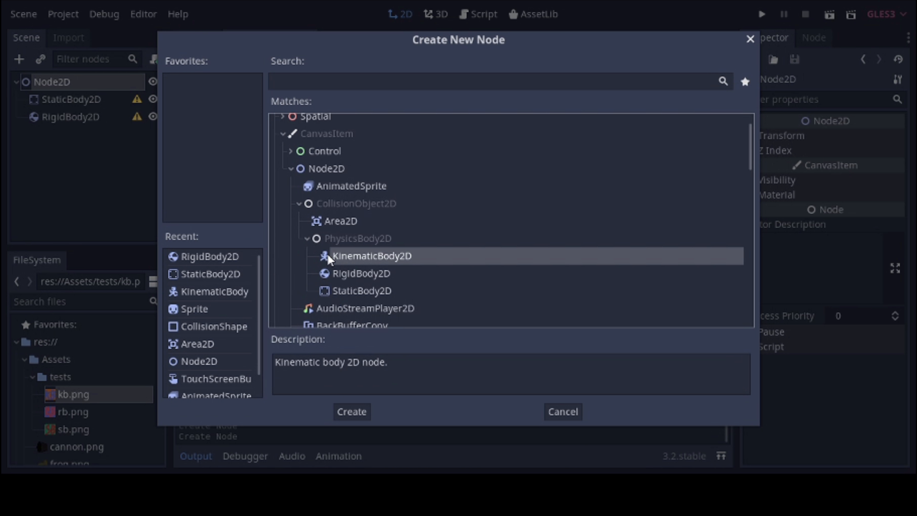
pyautogui.click(348, 412)
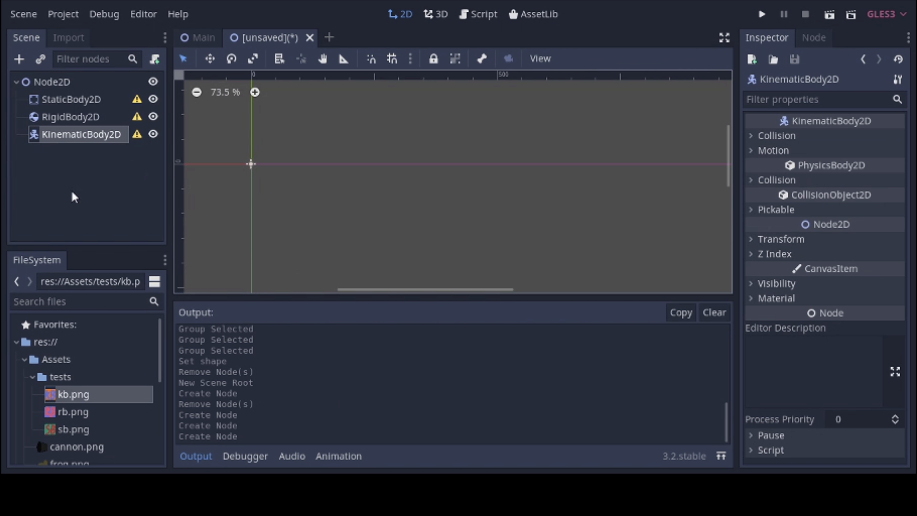
# Add a CollisionShape2D node as a child of StaticBody2D.
pyautogui.click(82, 105)
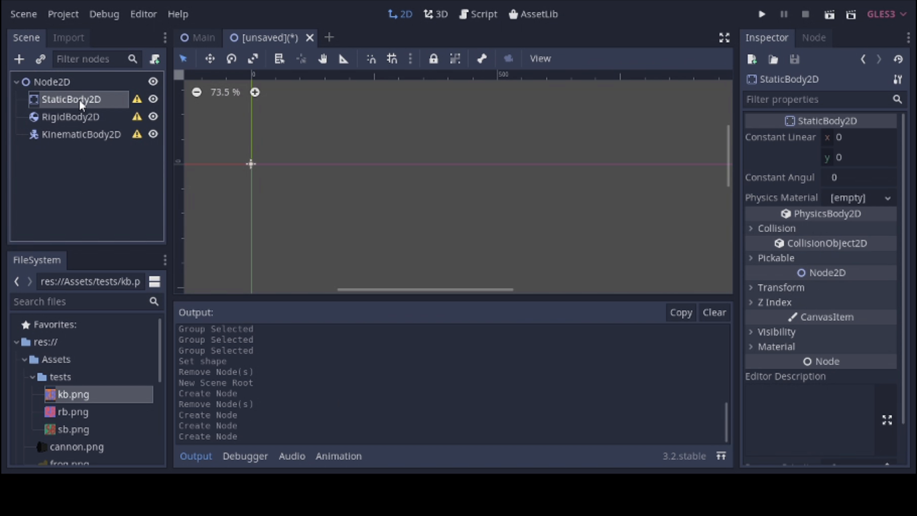
pyautogui.rightClick(82, 105)
pyautogui.click(89, 107)
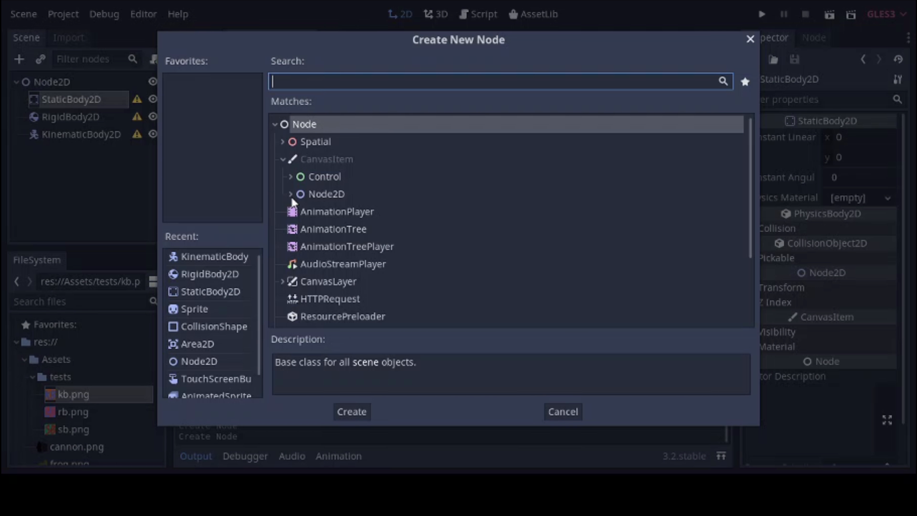
pyautogui.write('c')
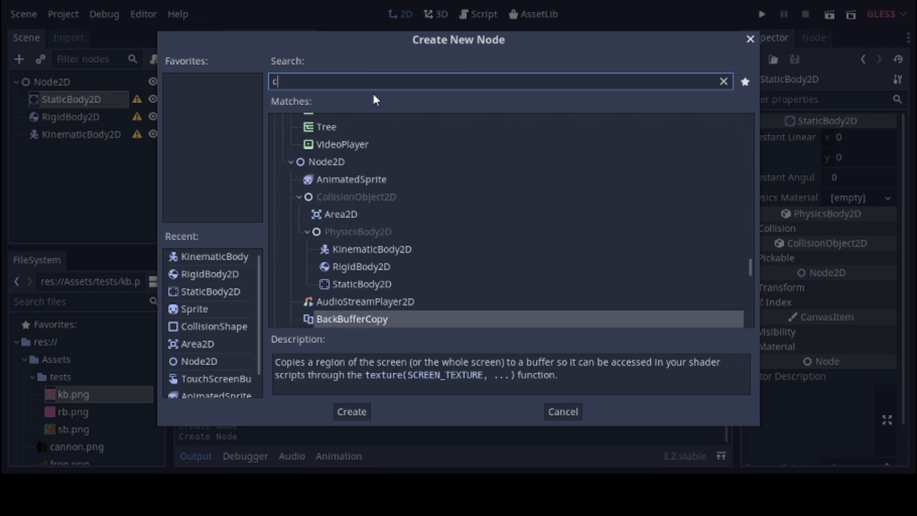
pyautogui.write('oll')
pyautogui.click(375, 188)
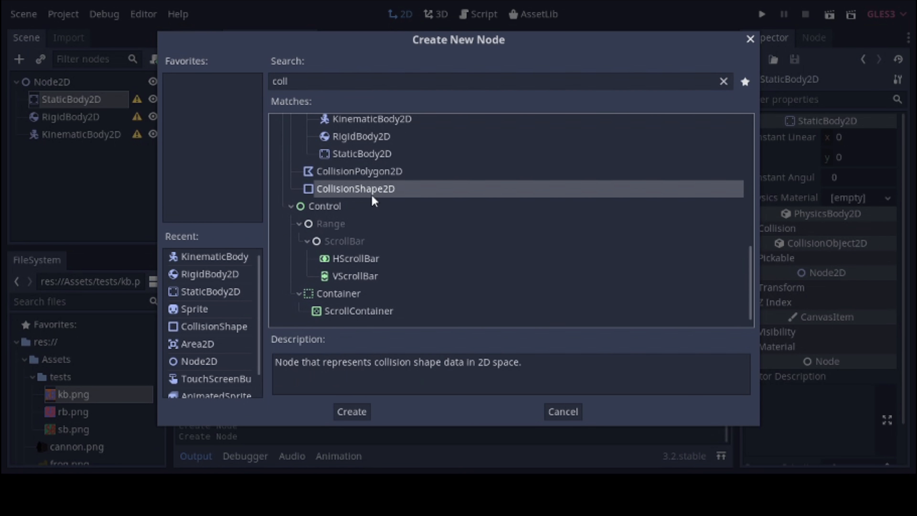
pyautogui.click(345, 414)
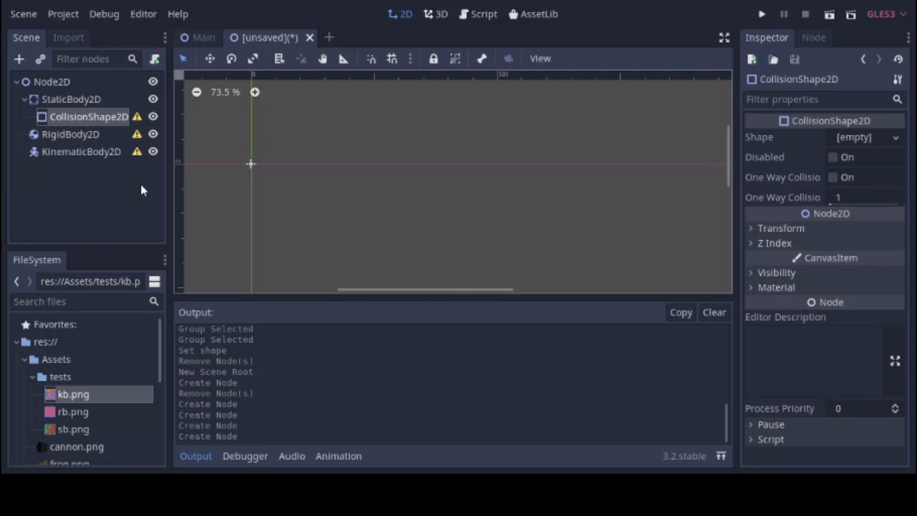
# Add a CollisionShape2D node as a child of RigidBody2D.
pyautogui.click(90, 137)
pyautogui.rightClick(90, 138)
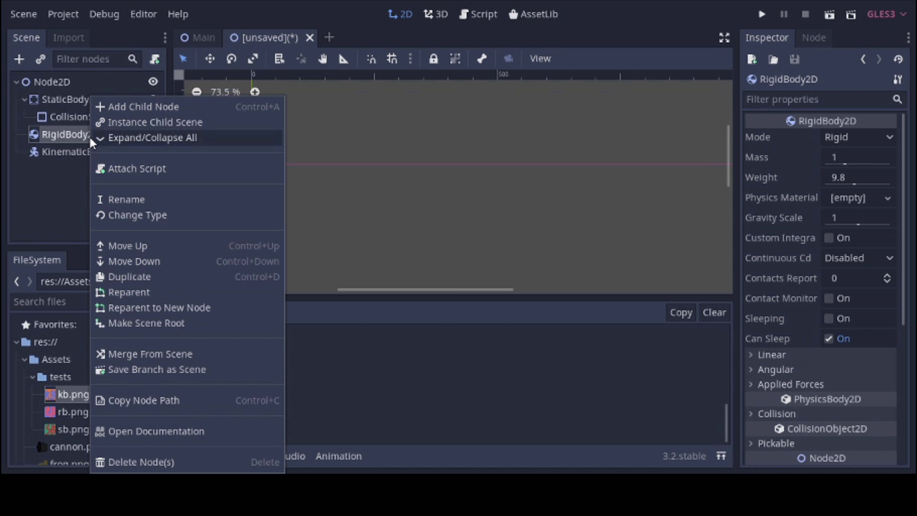
pyautogui.click(115, 108)
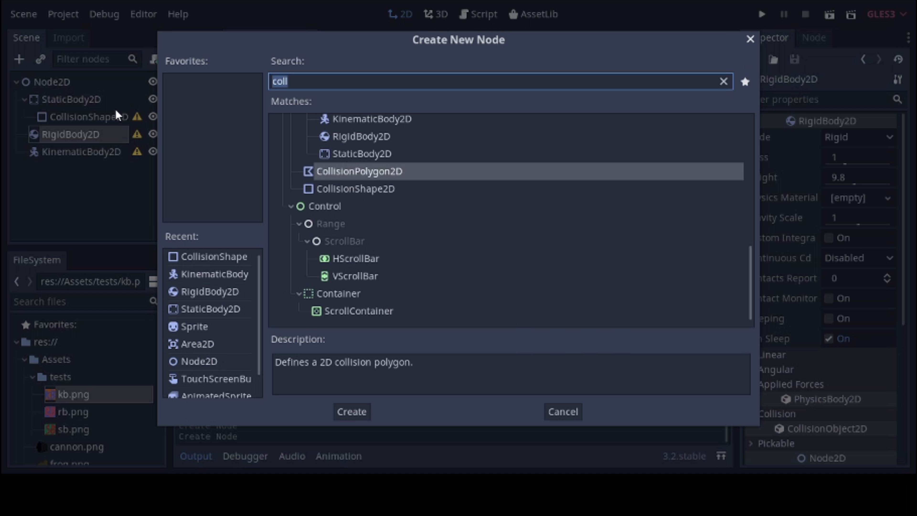
pyautogui.click(342, 187)
pyautogui.click(356, 415)
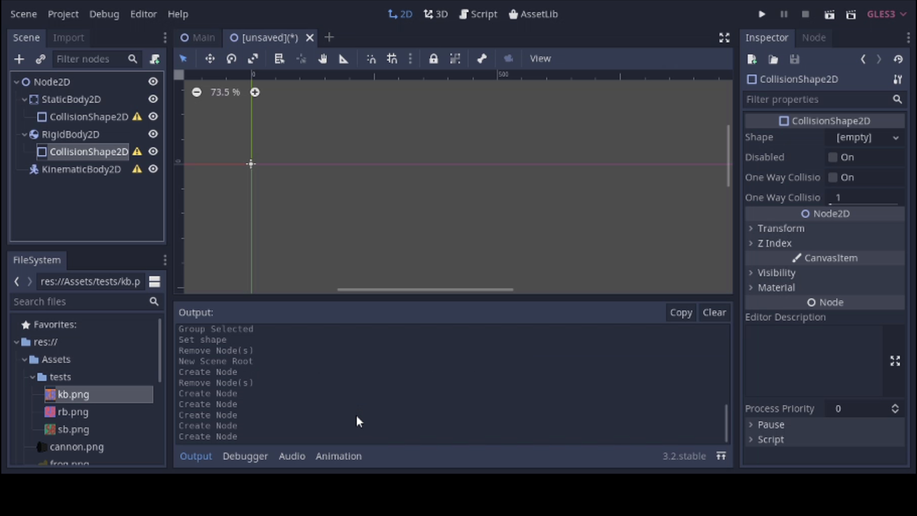
# Add a CollisionShape2D node as a child of KinematicBody2D.
pyautogui.rightClick(92, 169)
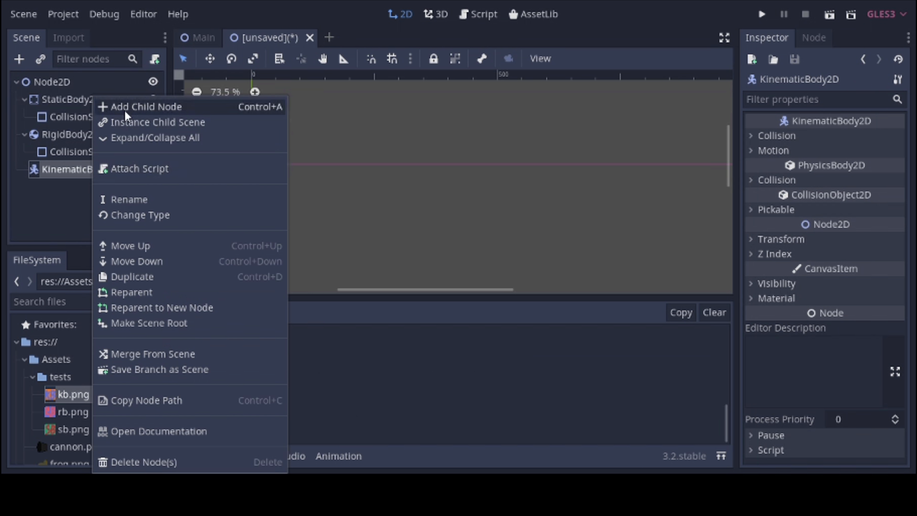
pyautogui.click(119, 105)
pyautogui.click(363, 188)
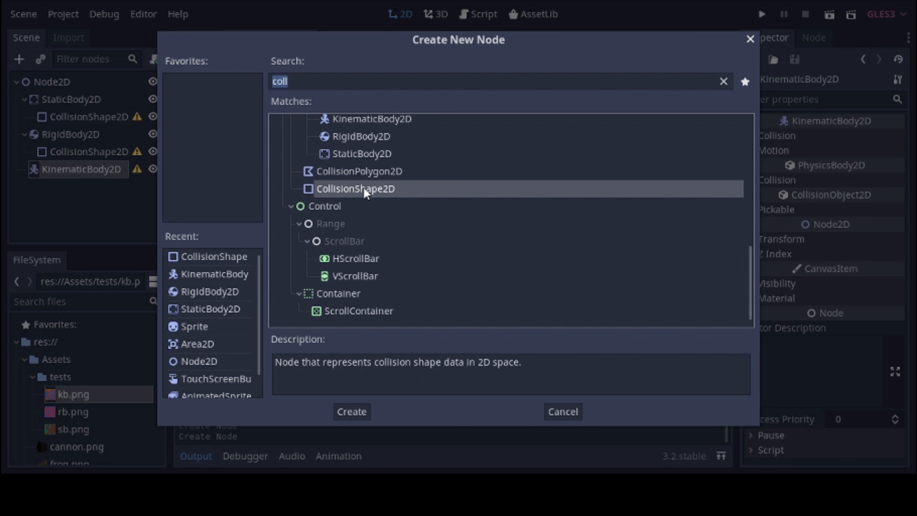
pyautogui.click(364, 414)
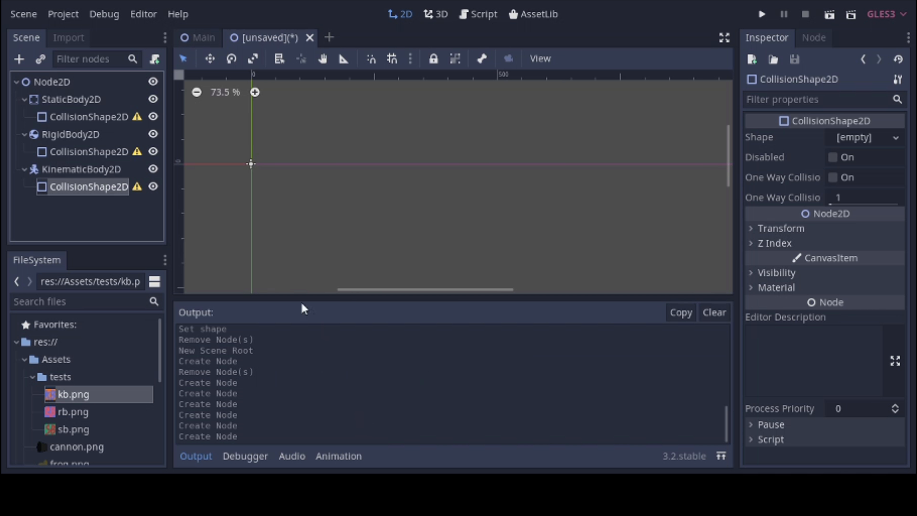
pyautogui.click(105, 228)
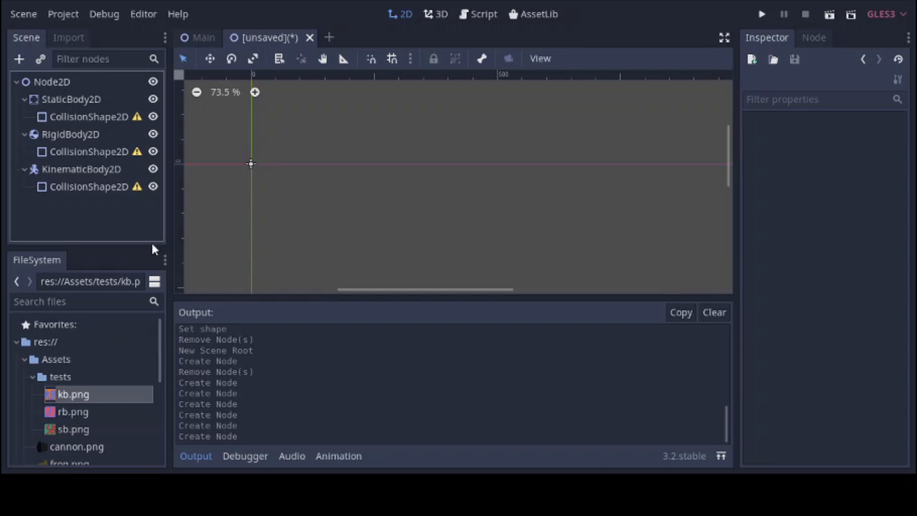
# Add a Sprite node as a child of StaticBody2D, alongside its collision shape.
pyautogui.rightClick(80, 102)
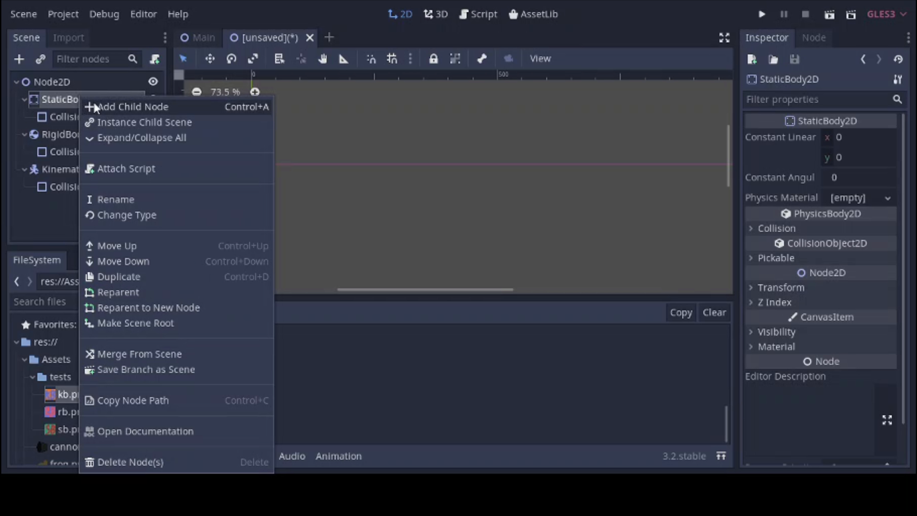
pyautogui.click(123, 106)
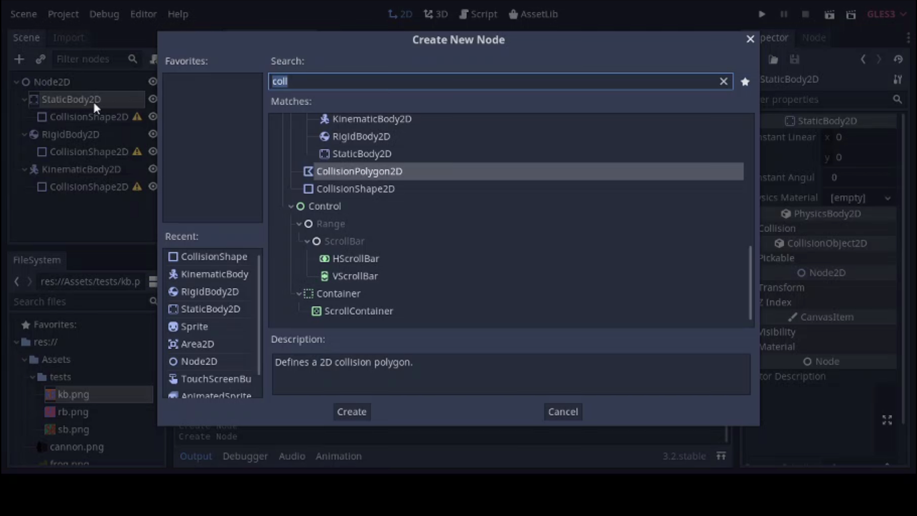
pyautogui.write('sprit')
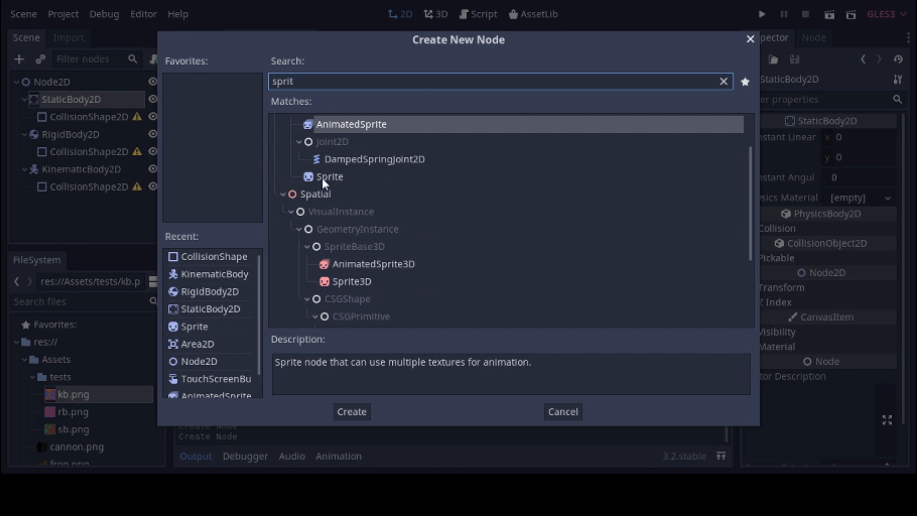
pyautogui.click(327, 177)
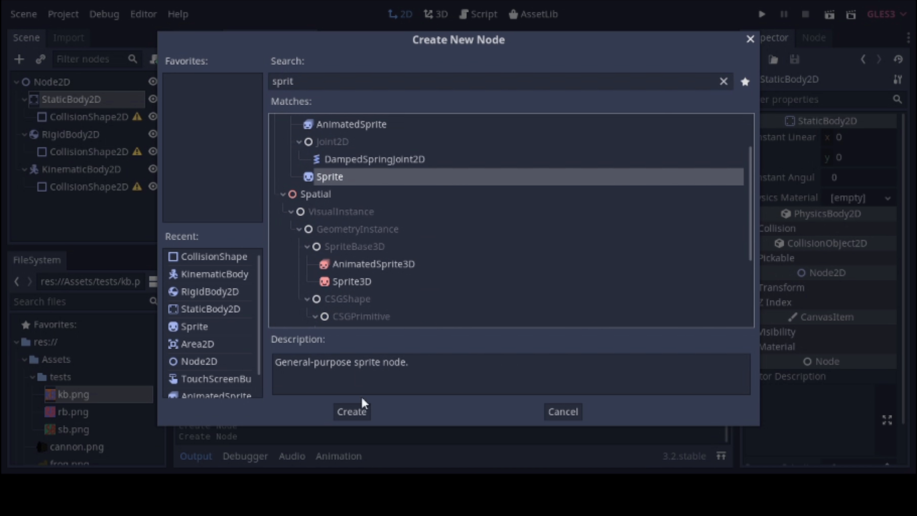
pyautogui.click(358, 411)
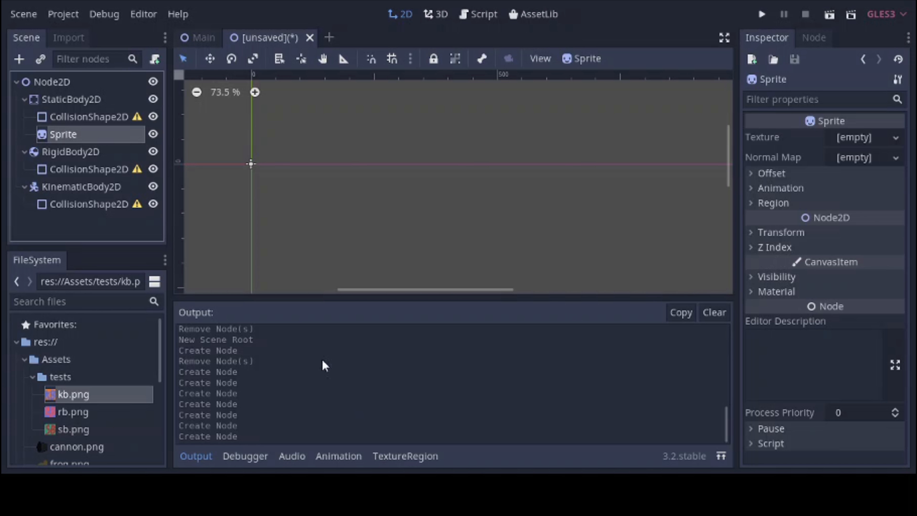
# Add a Sprite node as a child of RigidBody2D, alongside its collision shape.
pyautogui.click(79, 156)
pyautogui.rightClick(82, 153)
pyautogui.click(120, 109)
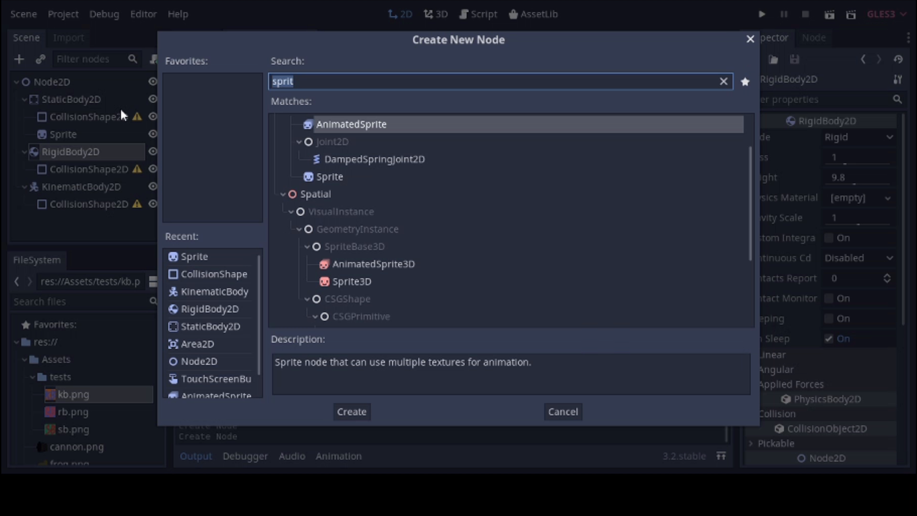
pyautogui.click(329, 181)
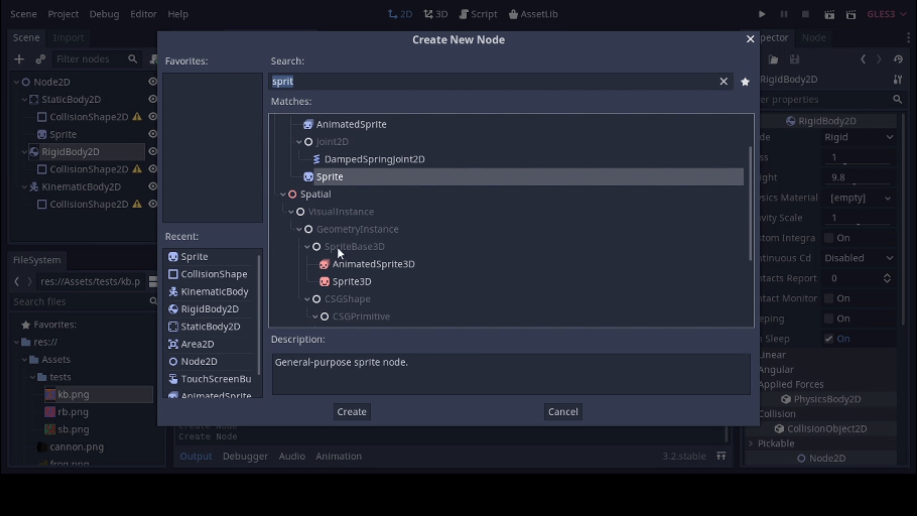
pyautogui.click(352, 412)
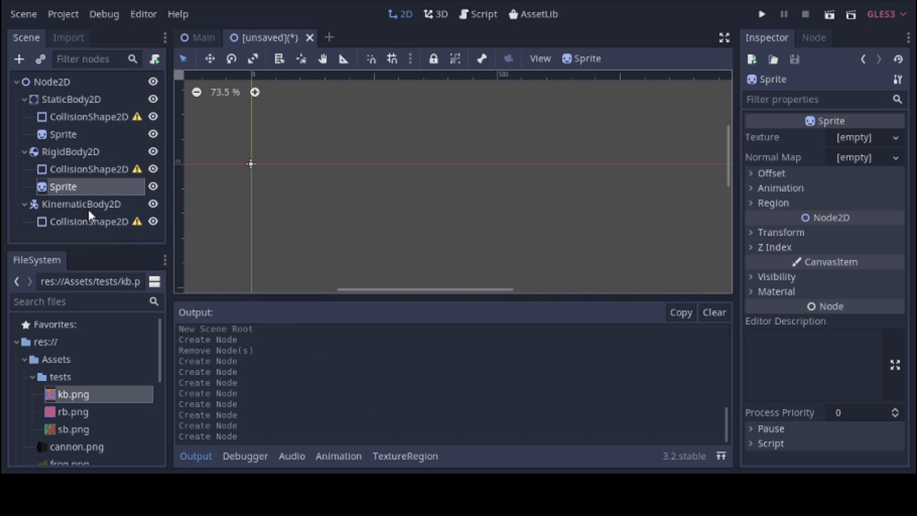
# Add a Sprite node as a child of KinematicBody2D, alongside its collision shape.
pyautogui.click(84, 203)
pyautogui.rightClick(83, 203)
pyautogui.click(140, 110)
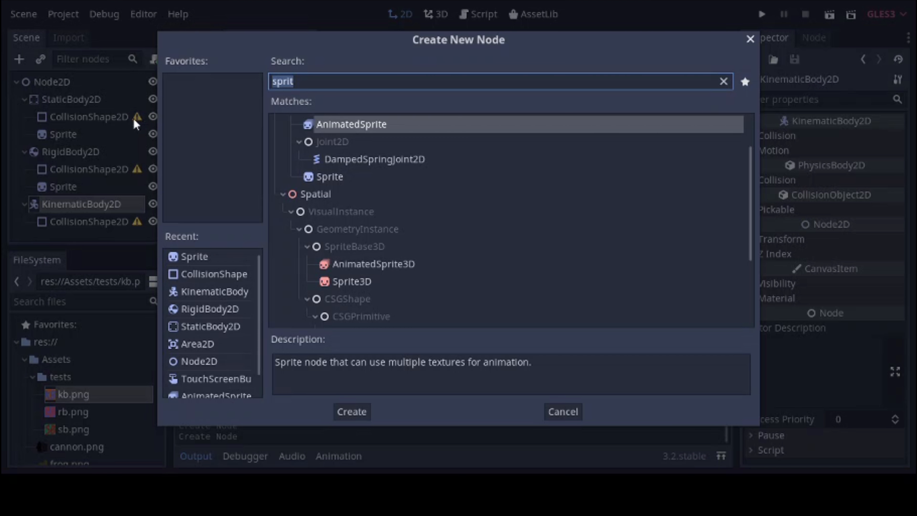
pyautogui.click(334, 176)
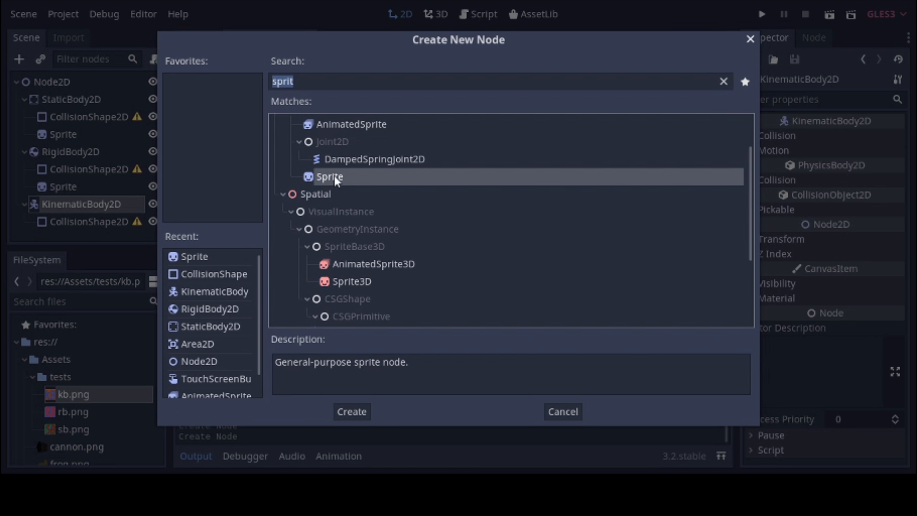
pyautogui.click(349, 412)
# Assign sb.png as the texture of the Sprite under StaticBody2D.
pyautogui.scroll(1, 92, 185)
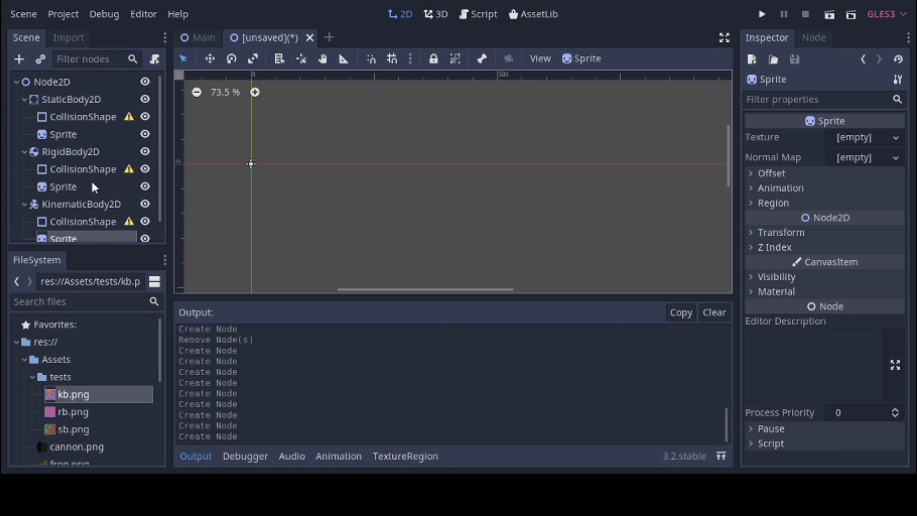
pyautogui.scroll(-1, 92, 186)
pyautogui.click(100, 104)
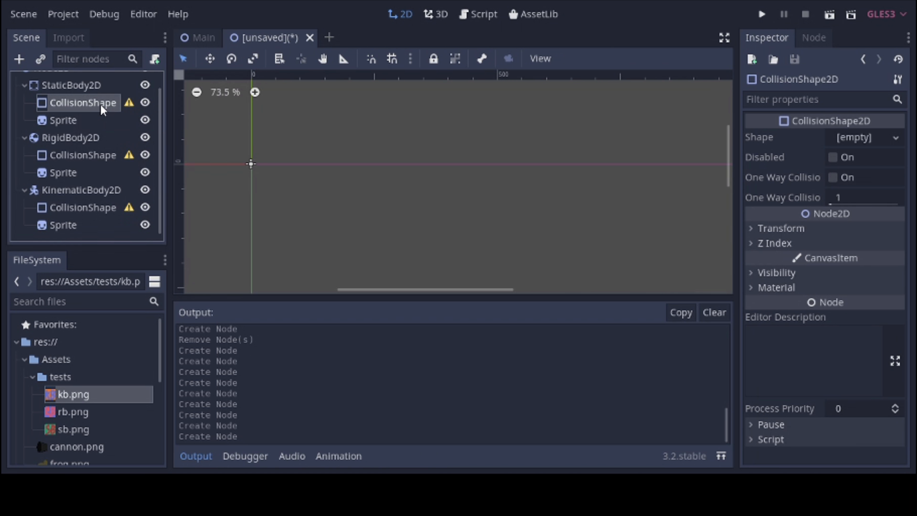
pyautogui.click(83, 123)
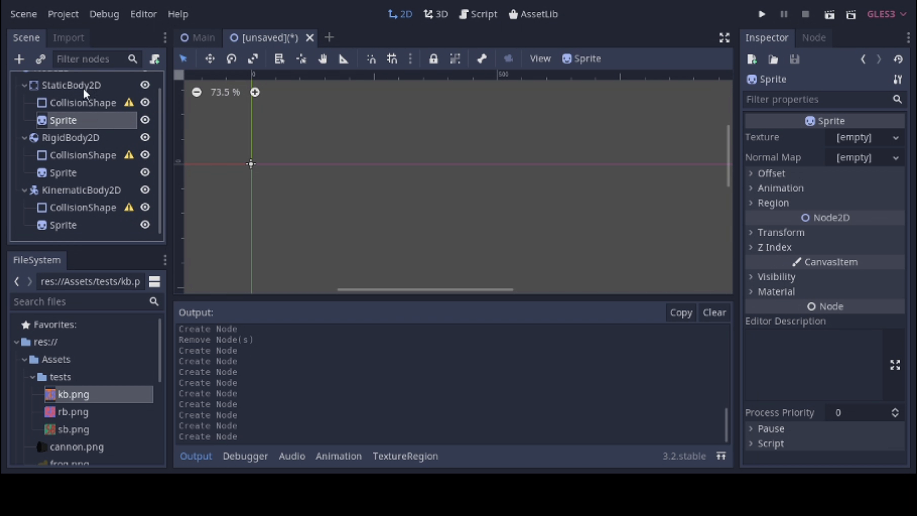
pyautogui.moveTo(73, 430); pyautogui.dragTo(852, 139)
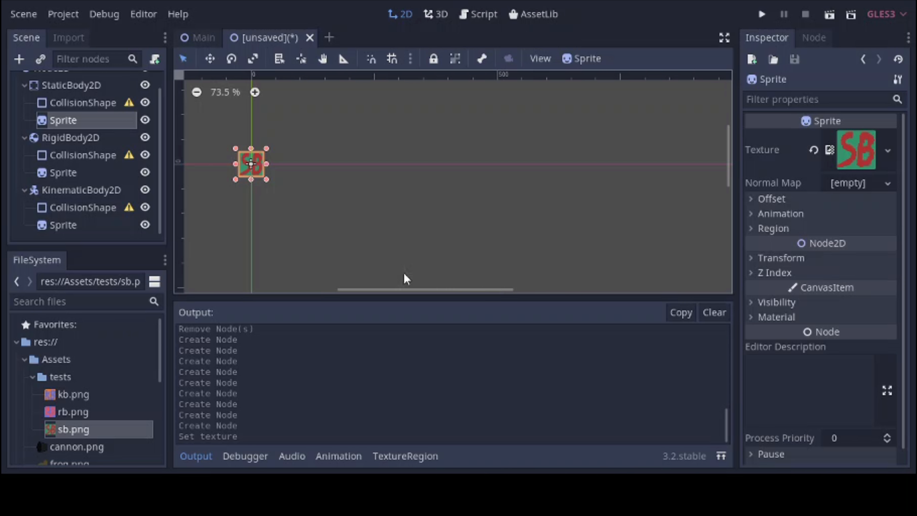
pyautogui.click(83, 125)
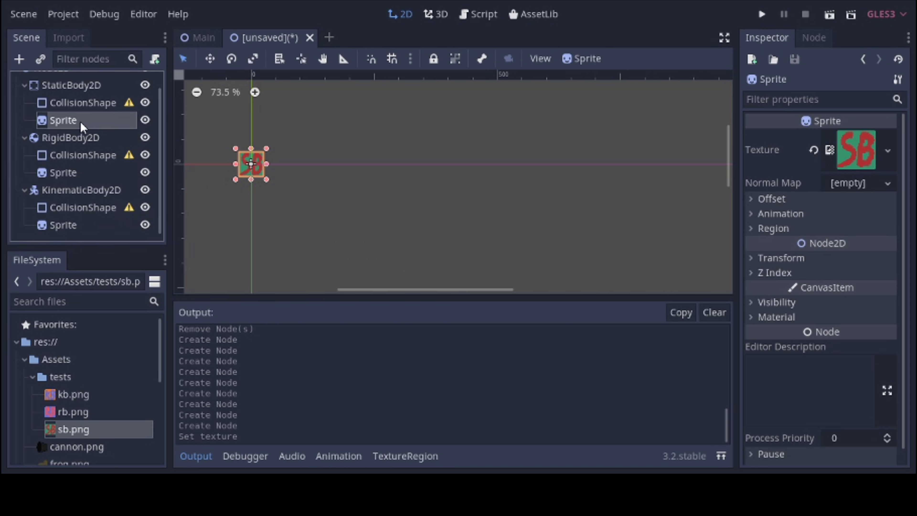
# Set the StaticBody2D node's position to x 450 and y 50.
pyautogui.click(81, 105)
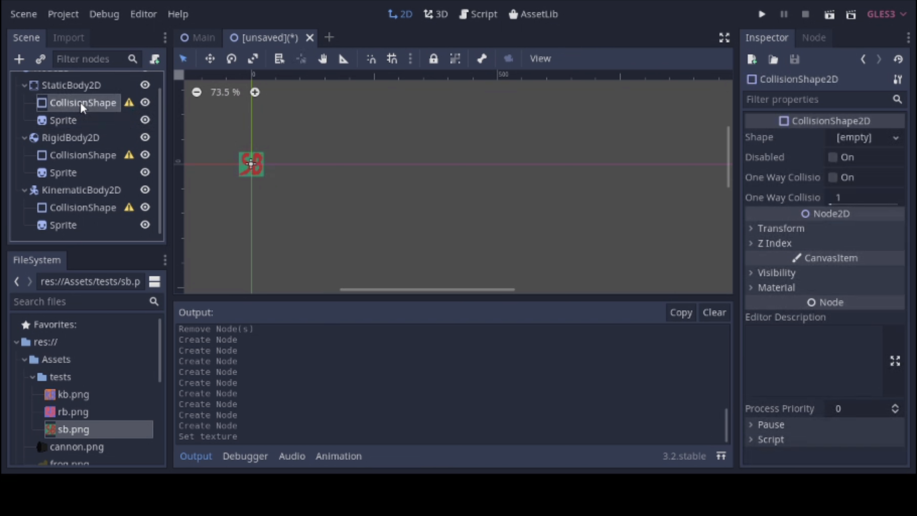
pyautogui.click(74, 116)
pyautogui.click(76, 88)
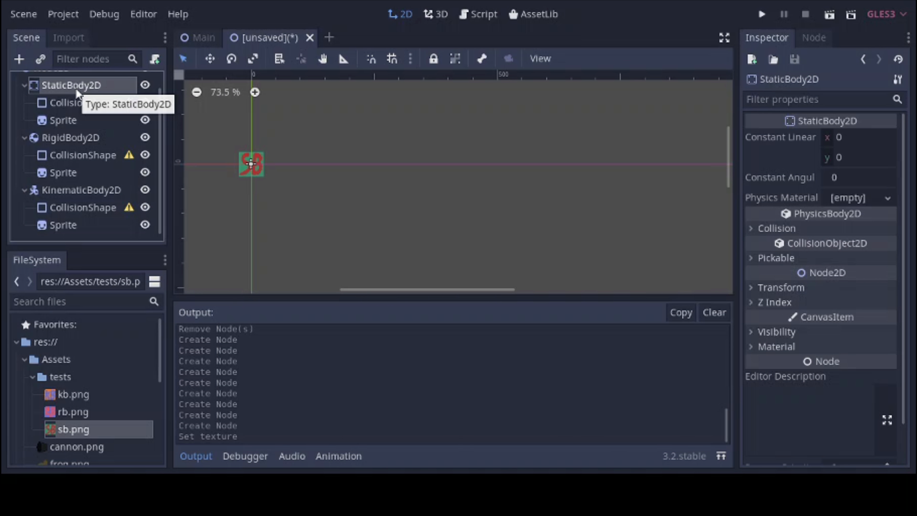
pyautogui.click(794, 292)
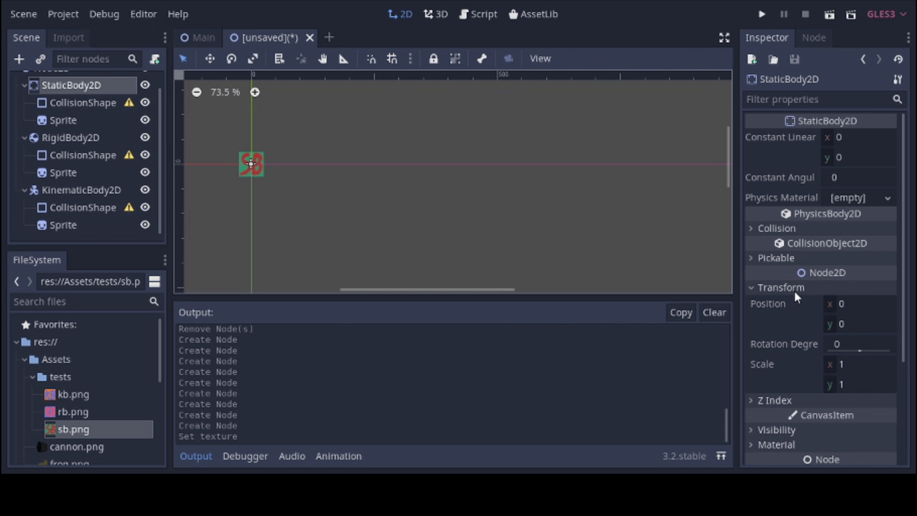
pyautogui.click(794, 291)
pyautogui.click(794, 291)
pyautogui.click(861, 305)
pyautogui.write('450')
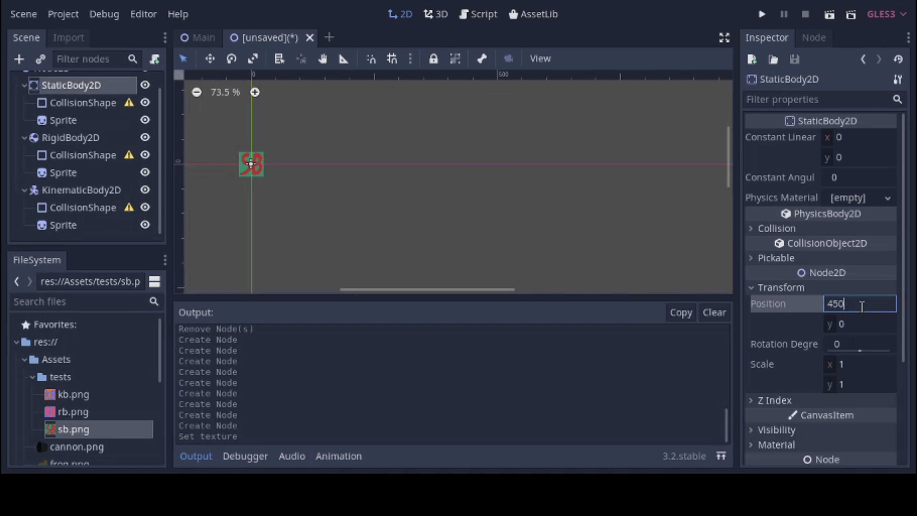
pyautogui.press('Return')
pyautogui.click(863, 325)
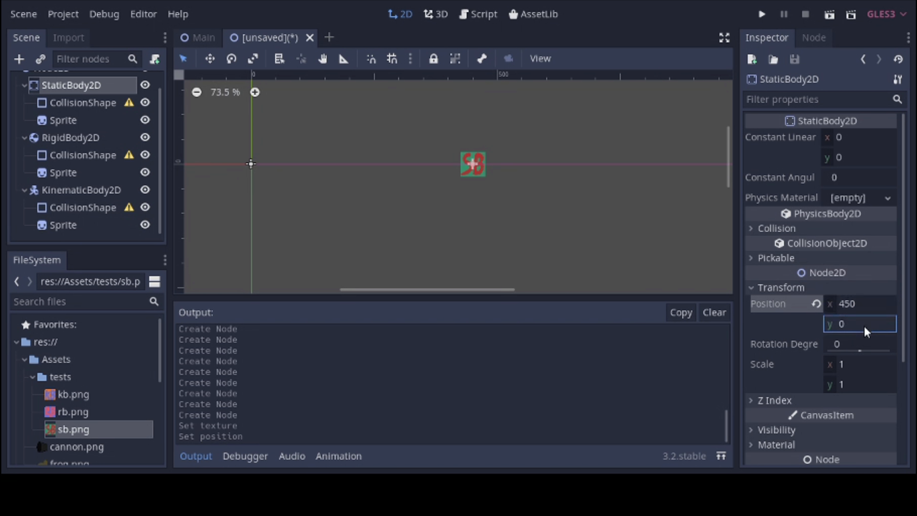
pyautogui.write('50')
pyautogui.press('Return')
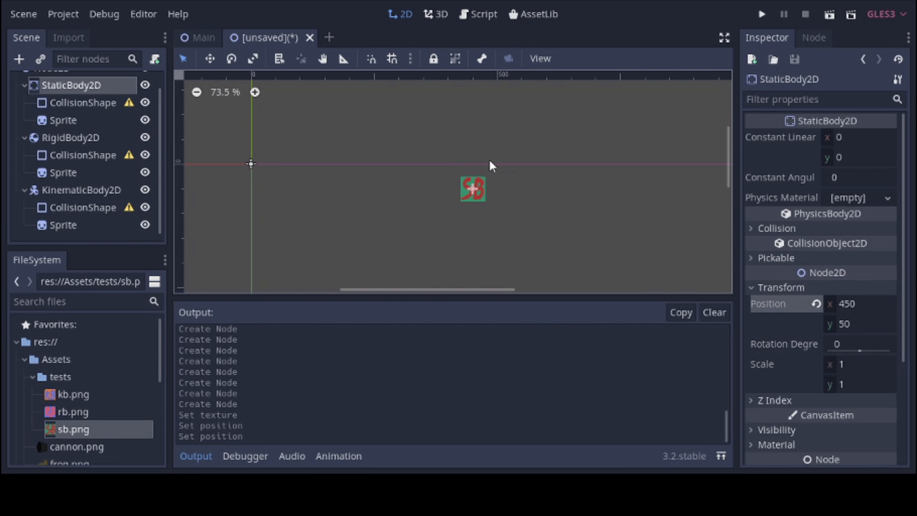
# Give StaticBody2D's collision shape a new RectangleShape2D and resize it to cover the SB sprite.
pyautogui.click(110, 103)
pyautogui.click(92, 119)
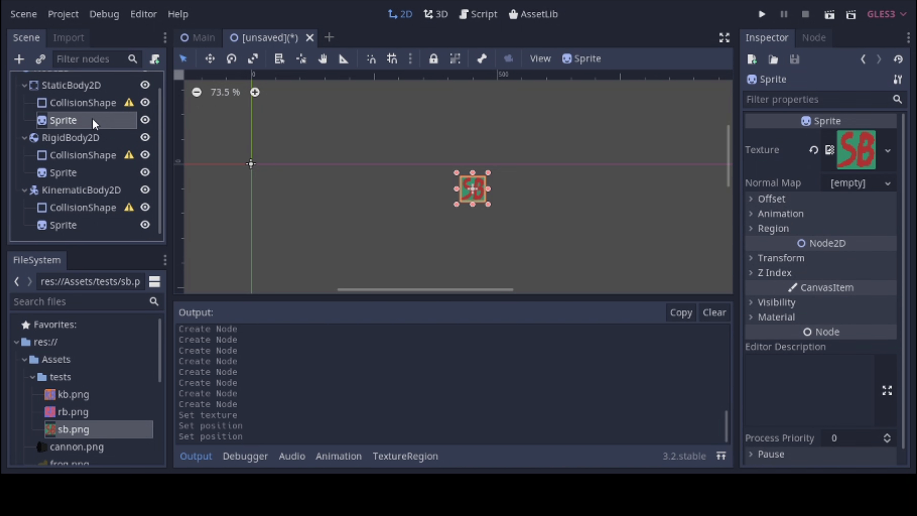
pyautogui.click(91, 104)
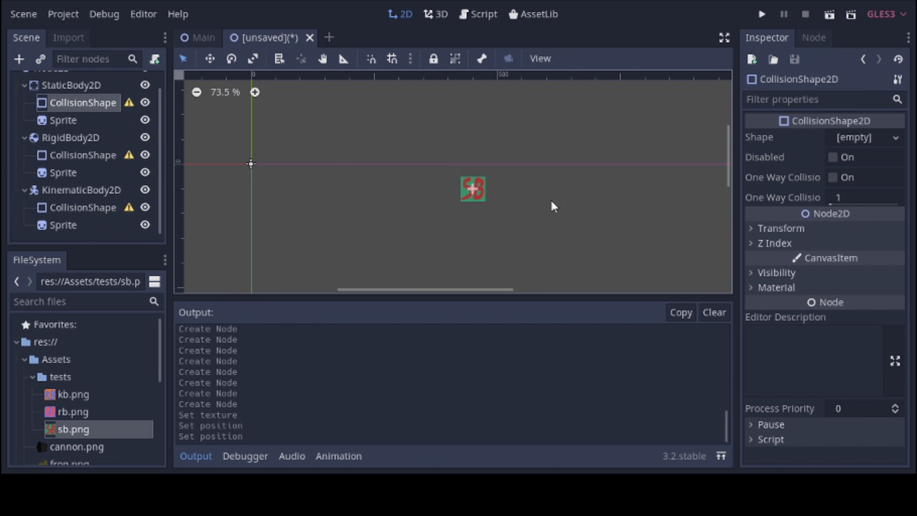
pyautogui.scroll(4, 551, 205)
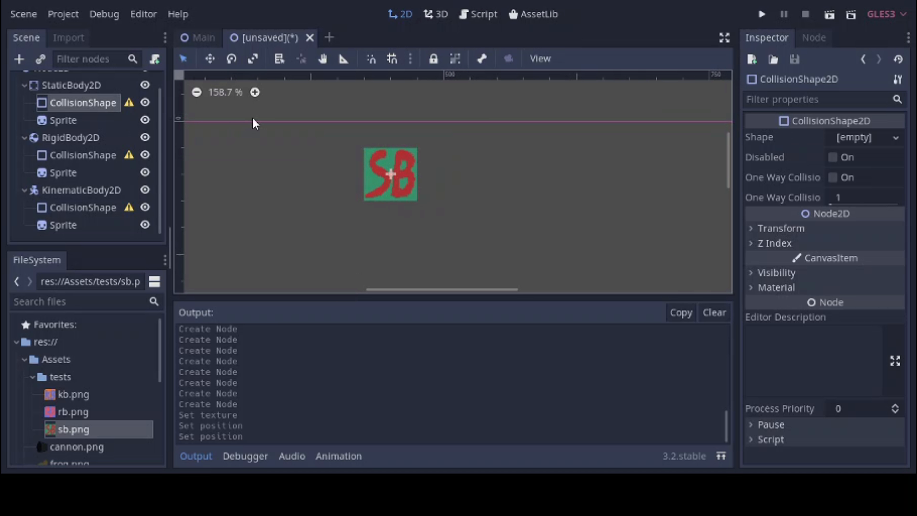
pyautogui.click(863, 138)
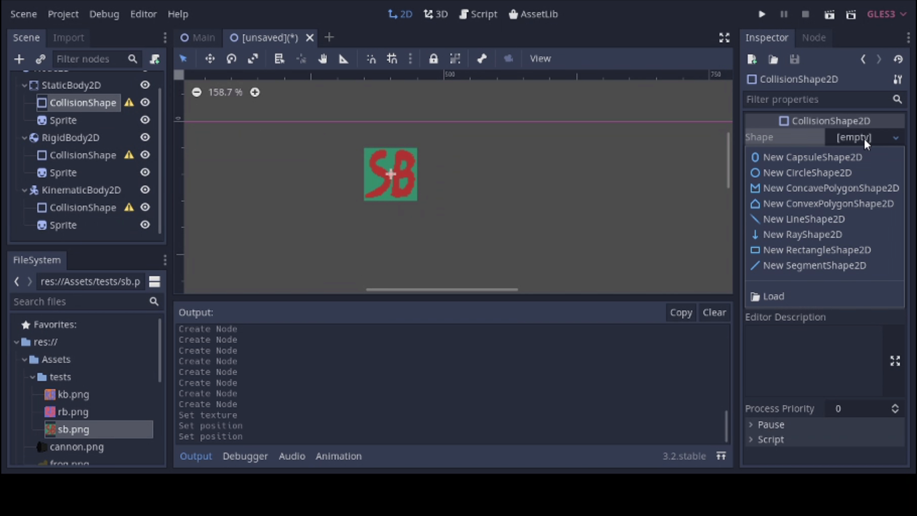
pyautogui.click(808, 250)
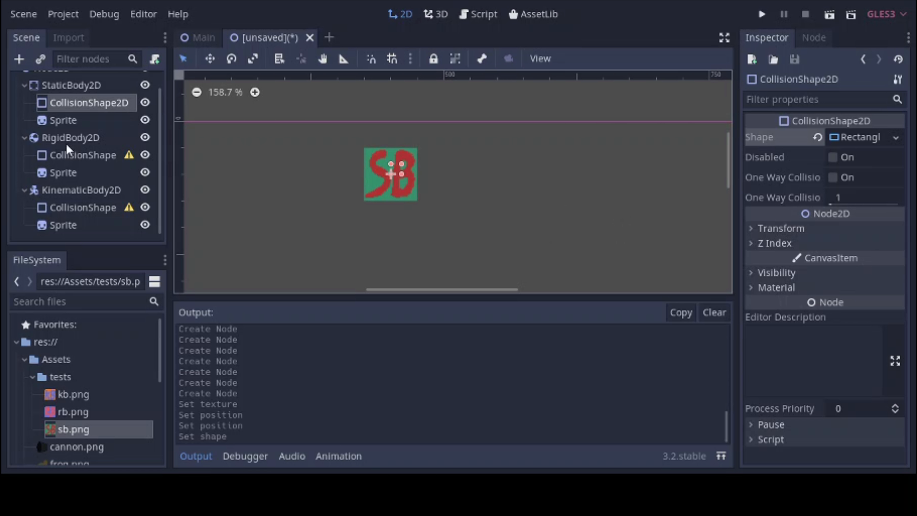
pyautogui.moveTo(403, 173); pyautogui.dragTo(397, 147)
pyautogui.click(284, 232)
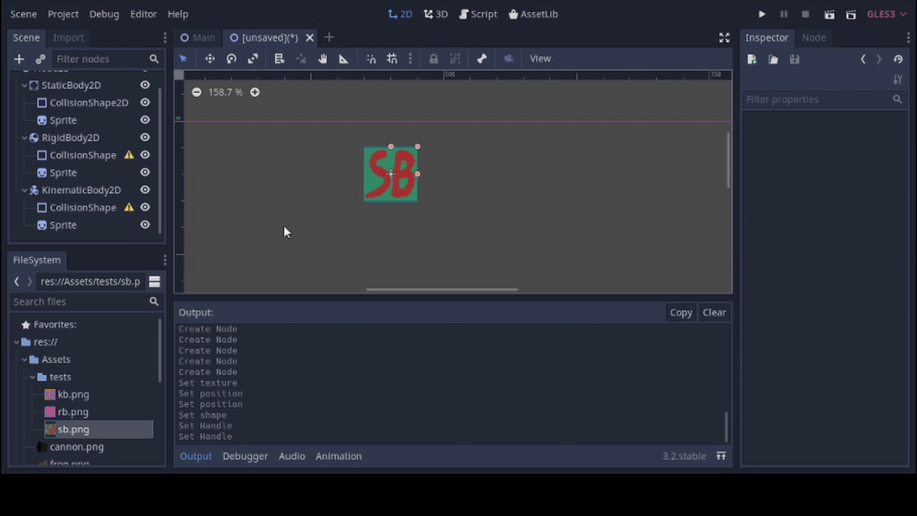
# Group StaticBody2D with its children so that they are selected as one object.
pyautogui.click(107, 154)
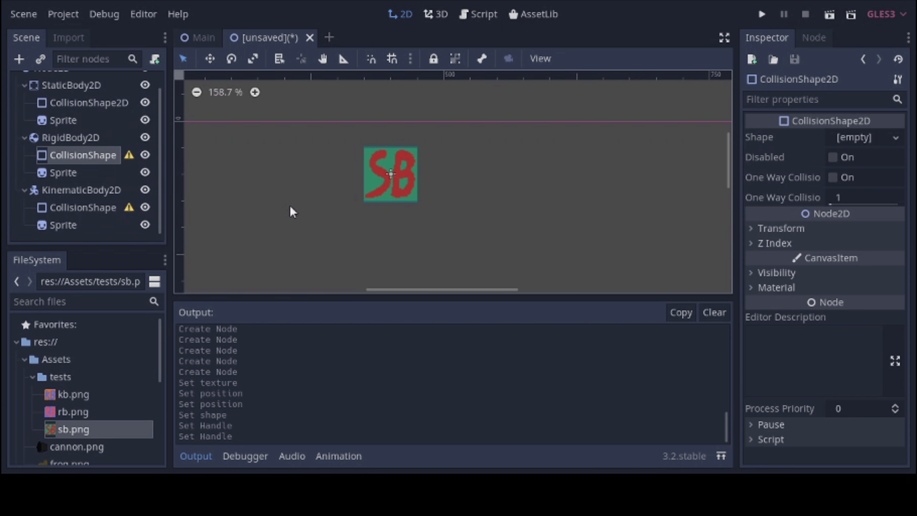
pyautogui.scroll(-8, 294, 204)
pyautogui.moveTo(294, 204); pyautogui.dragTo(469, 203, button='middle')
pyautogui.click(71, 85)
pyautogui.click(455, 58)
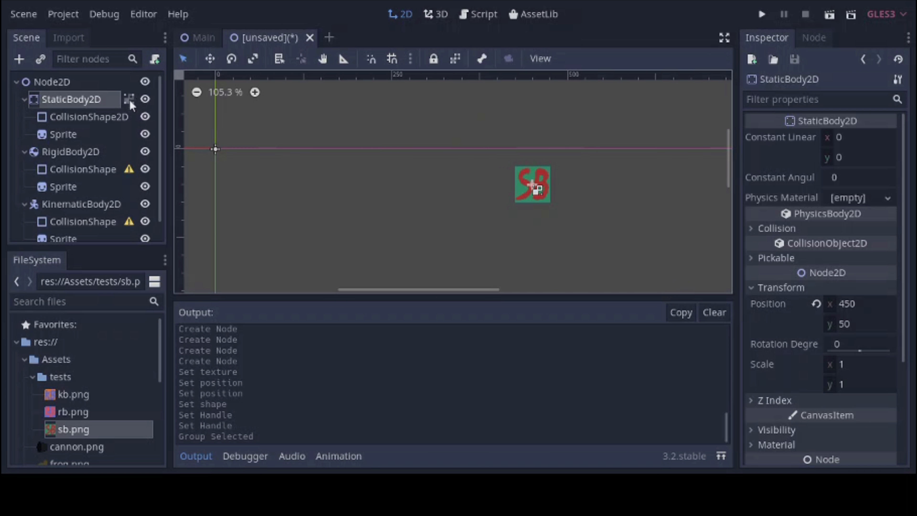
# Open the choice of shape types for the collision shape under RigidBody2D.
pyautogui.click(113, 122)
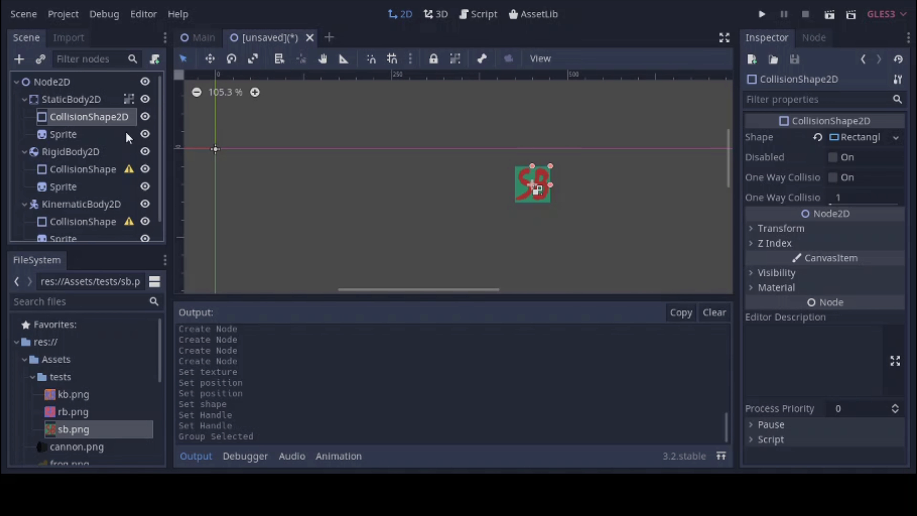
pyautogui.click(92, 170)
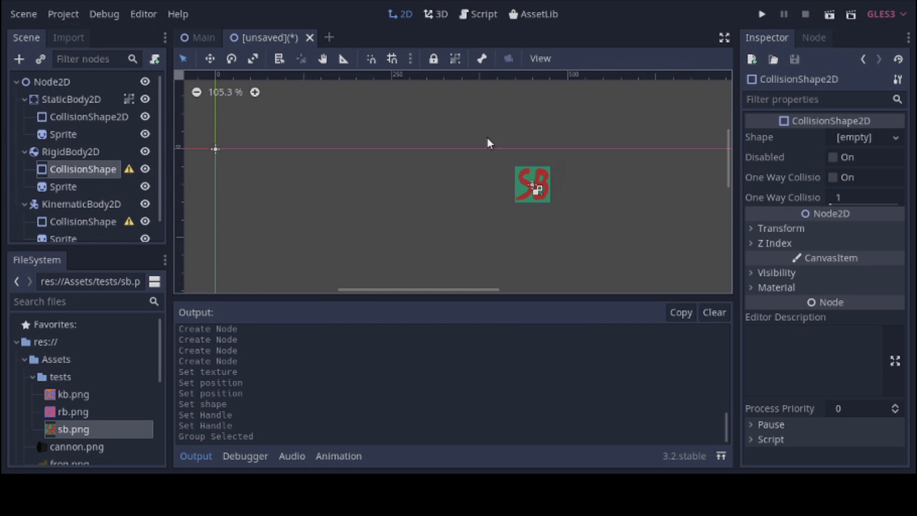
pyautogui.click(852, 138)
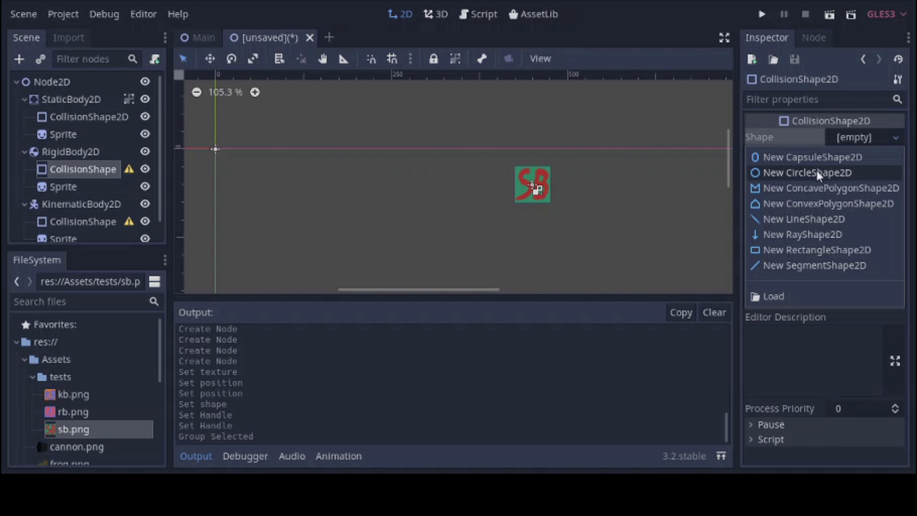